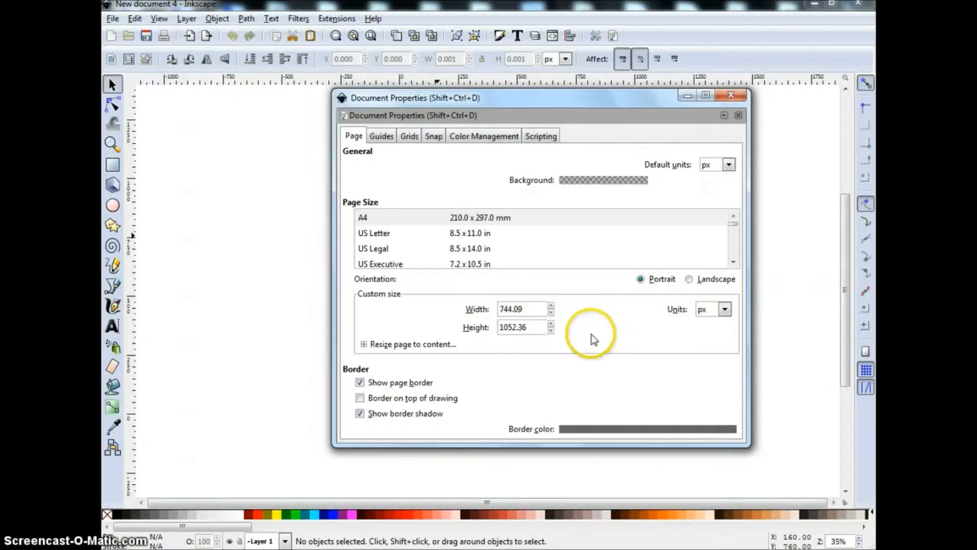
# Set the page width to 900 px in landscape and zoom to fit the whole page
pyautogui.click(526, 308)
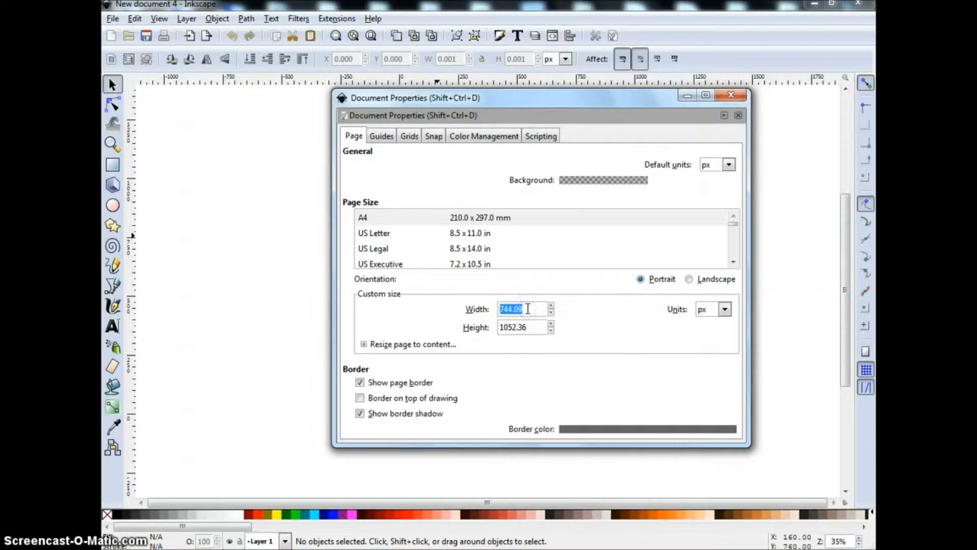
pyautogui.write('900')
pyautogui.click(534, 327)
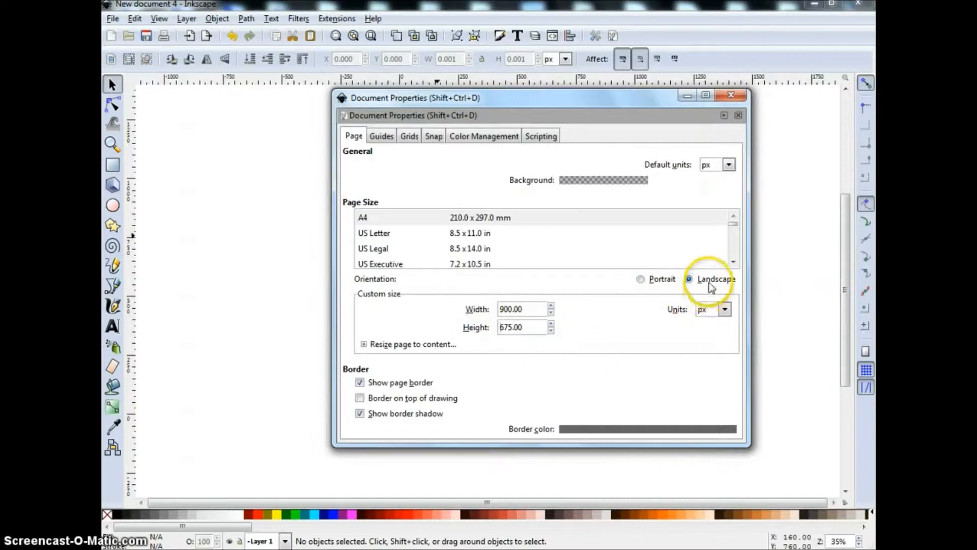
pyautogui.click(731, 95)
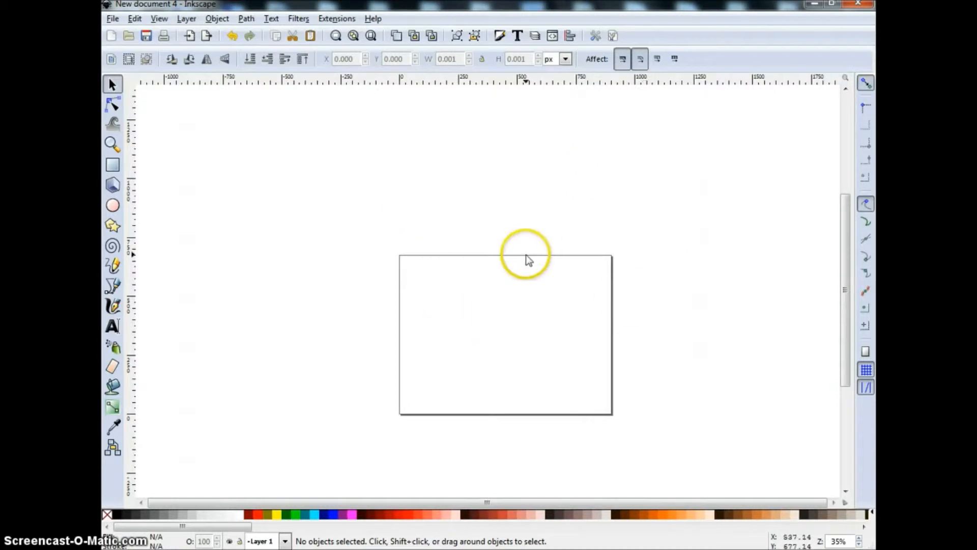
pyautogui.click(371, 37)
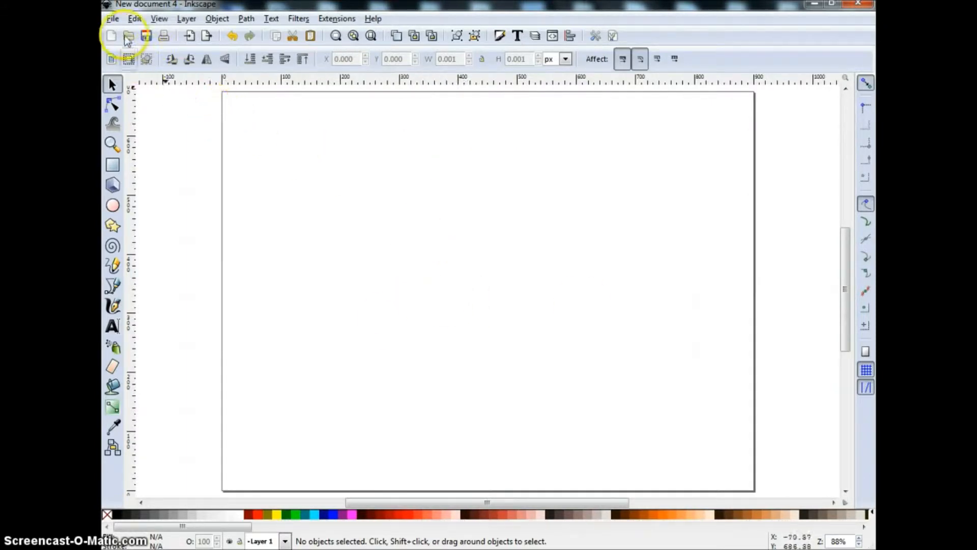
pyautogui.click(113, 20)
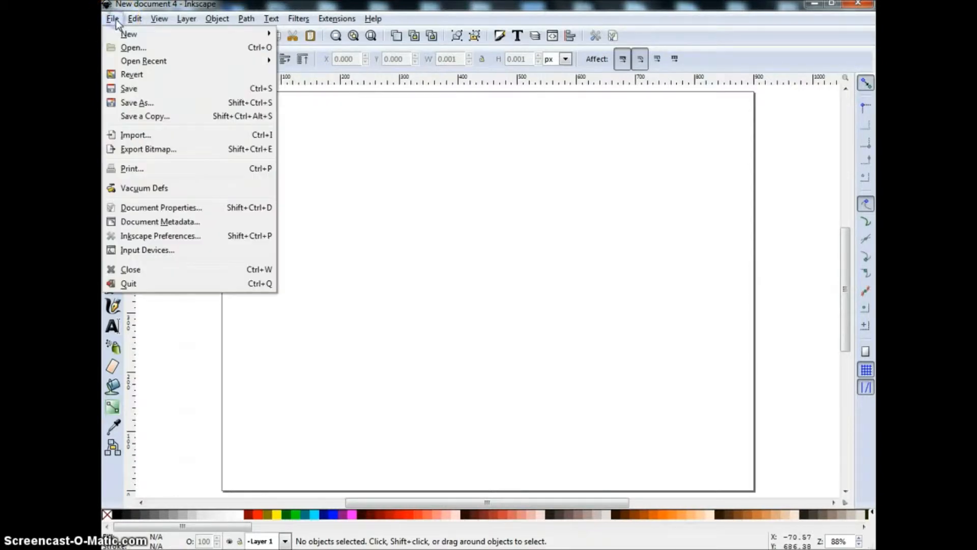
# Embed 001A-Clear bk [240x311].png, move it upper left, and enlarge it to about 364 × 564 px
pyautogui.click(261, 141)
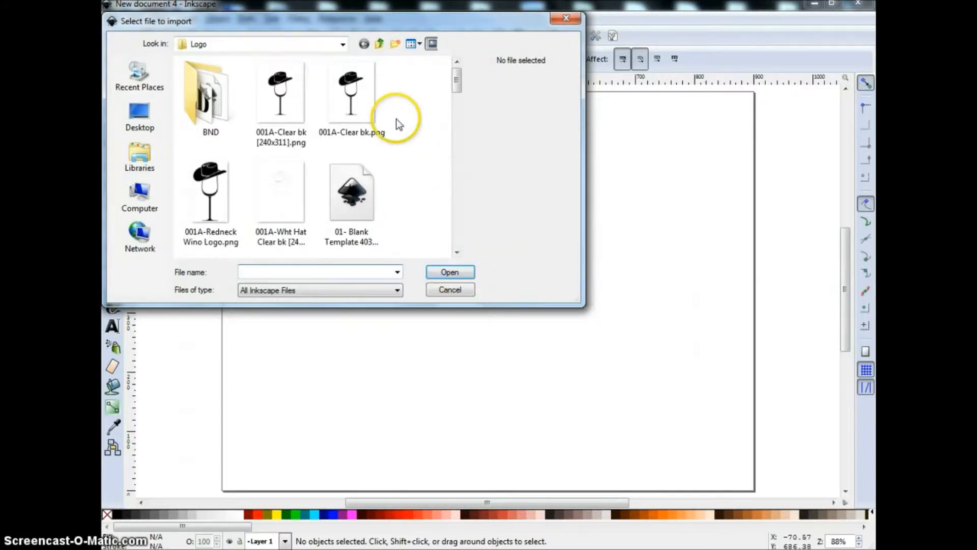
pyautogui.click(282, 95)
pyautogui.doubleClick(281, 92)
pyautogui.click(515, 242)
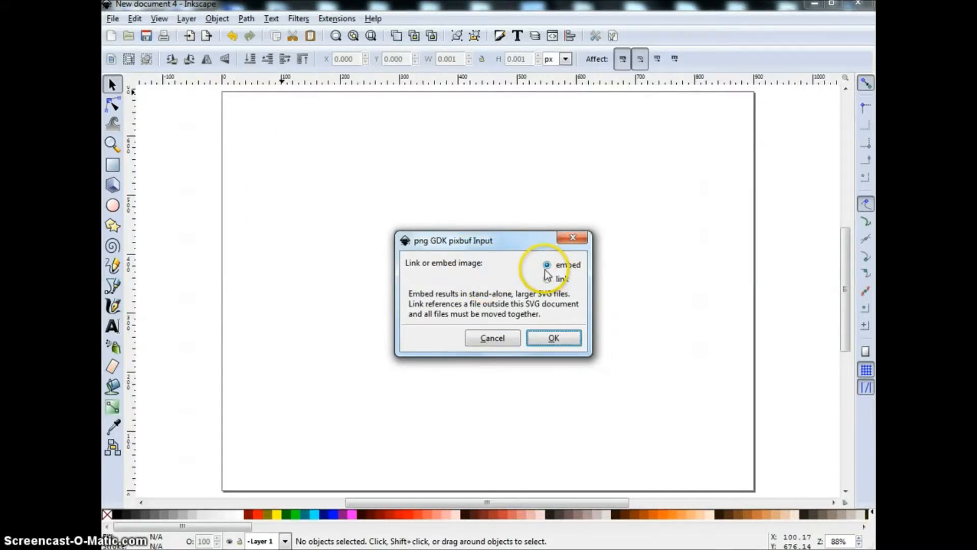
pyautogui.click(560, 340)
pyautogui.moveTo(554, 302); pyautogui.dragTo(287, 159)
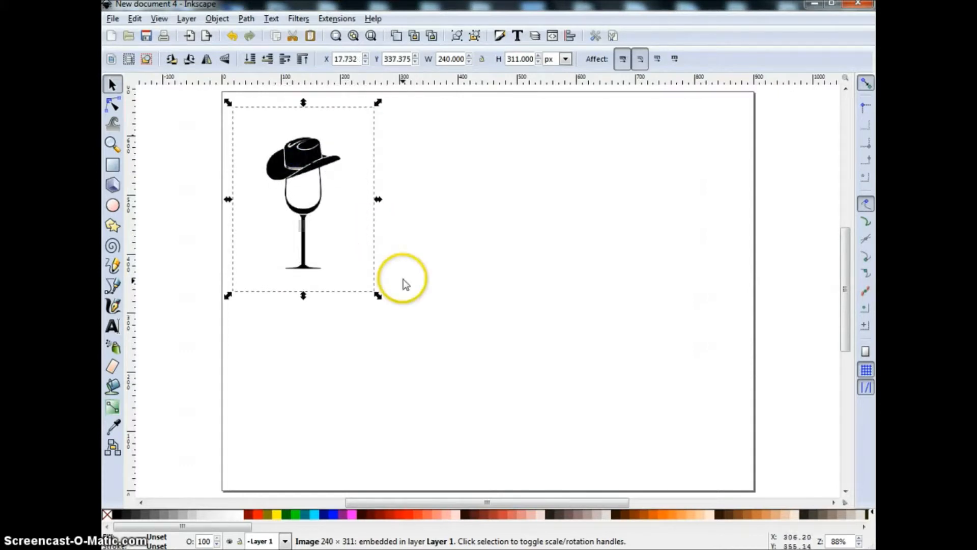
pyautogui.moveTo(377, 296)
pyautogui.mouseDown()
pyautogui.moveTo(478, 464)
pyautogui.moveTo(633, 437)
pyautogui.moveTo(493, 453)
pyautogui.moveTo(406, 447)
pyautogui.moveTo(451, 445)
pyautogui.mouseUp()
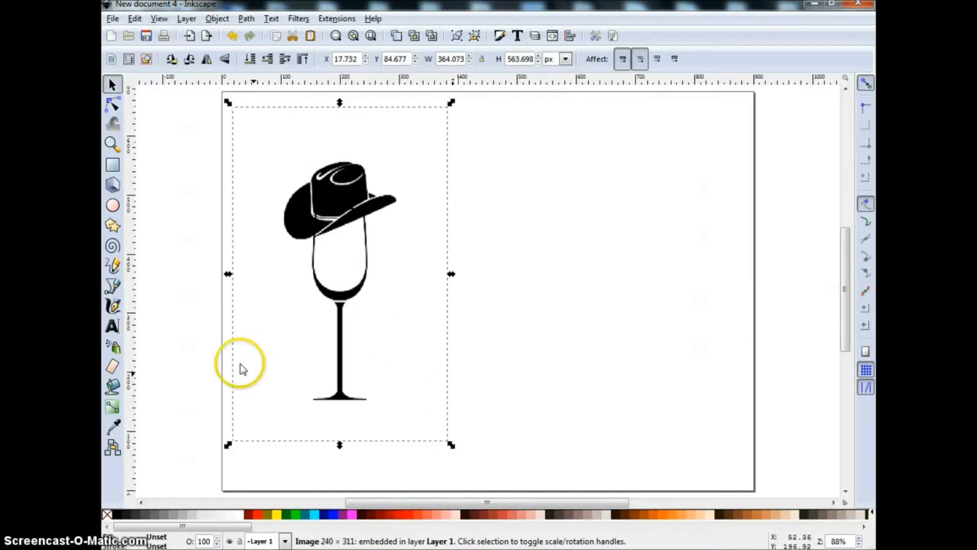
# Type 'Season Greetings' as text in the upper right of the page
pyautogui.click(114, 328)
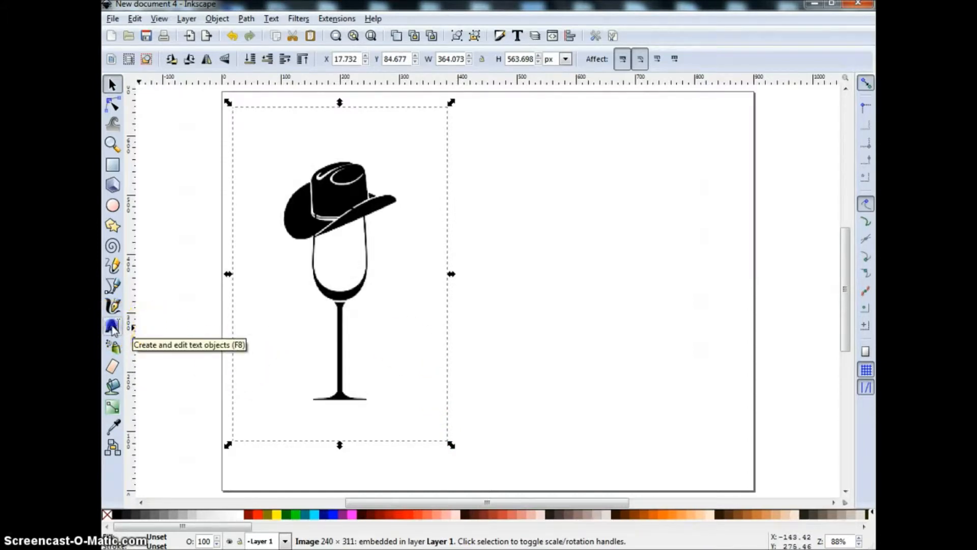
pyautogui.click(504, 143)
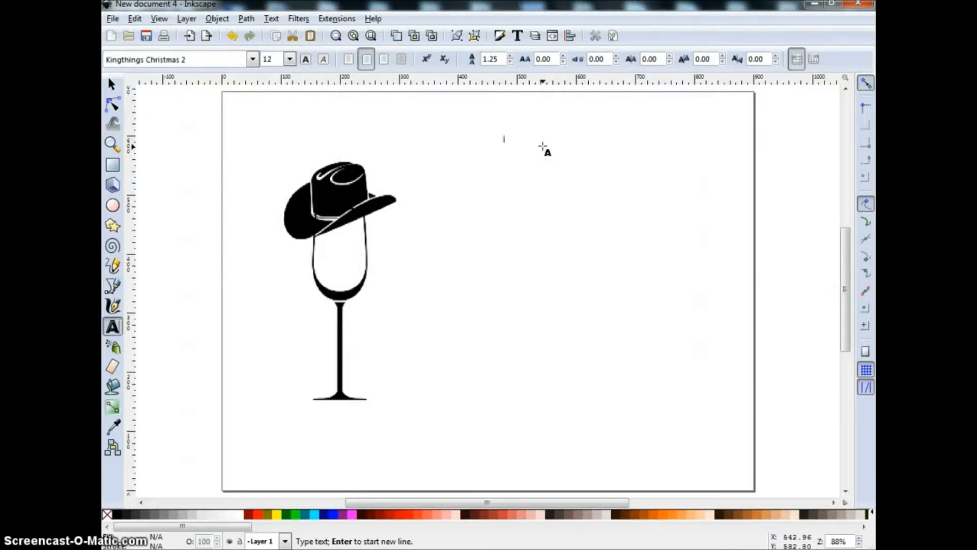
pyautogui.write('a')
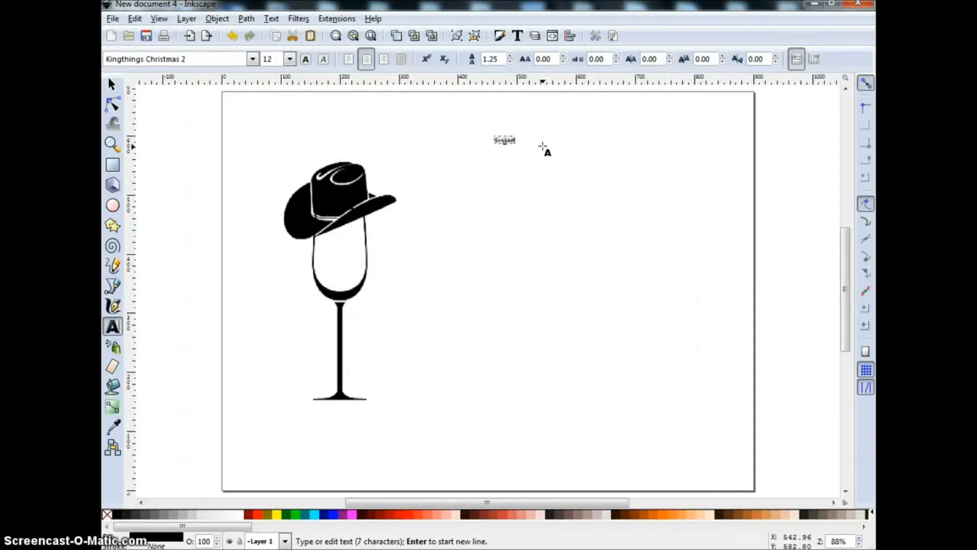
pyautogui.write('easons Greetings')
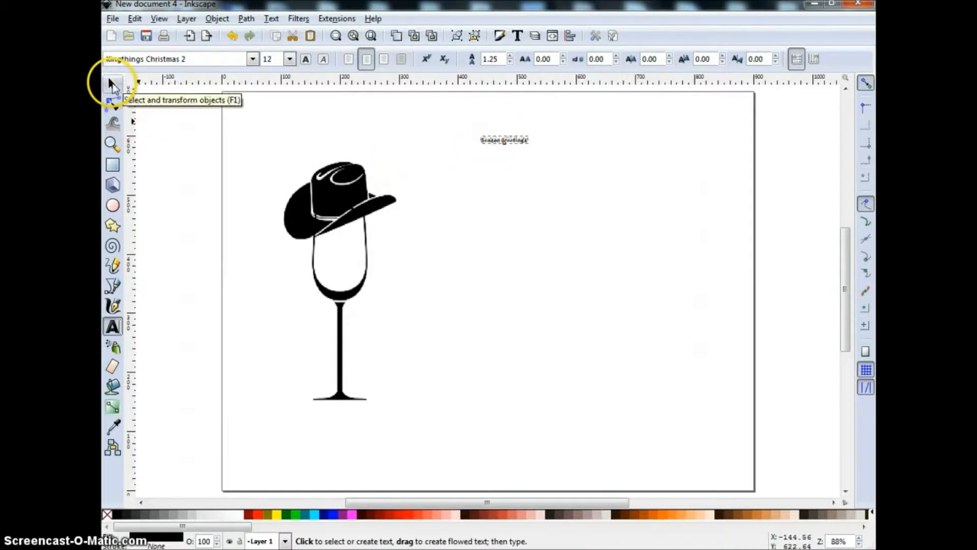
# Enlarge the 'Season Greetings' text, position it beside the glass, and colour it red
pyautogui.click(112, 85)
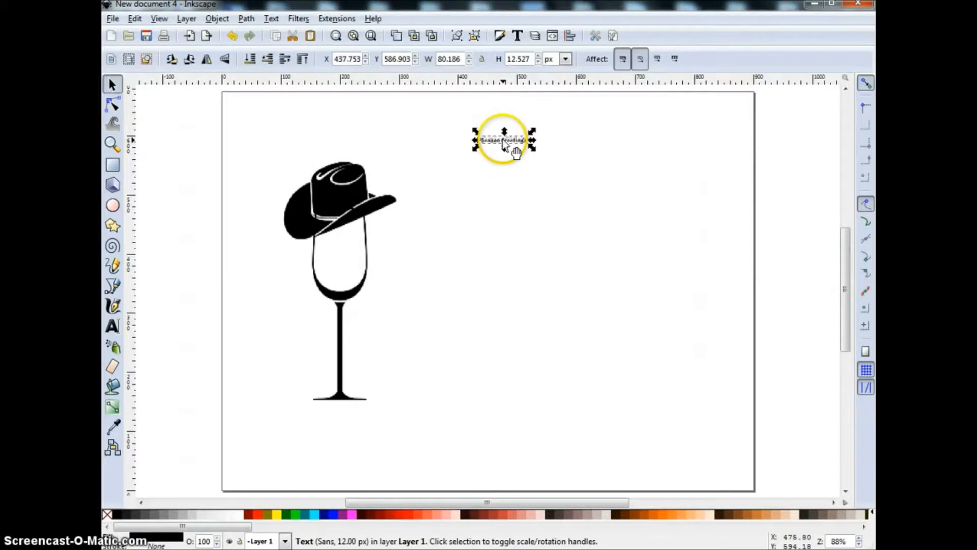
pyautogui.moveTo(533, 148); pyautogui.dragTo(703, 227)
pyautogui.moveTo(592, 188)
pyautogui.mouseDown()
pyautogui.moveTo(342, 169)
pyautogui.moveTo(703, 178)
pyautogui.moveTo(525, 183)
pyautogui.moveTo(577, 188)
pyautogui.mouseUp()
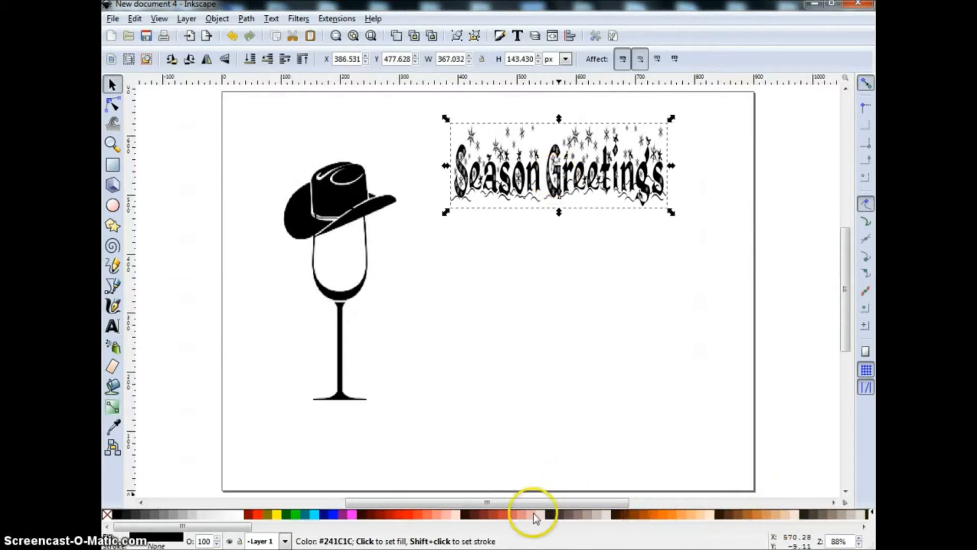
pyautogui.click(258, 515)
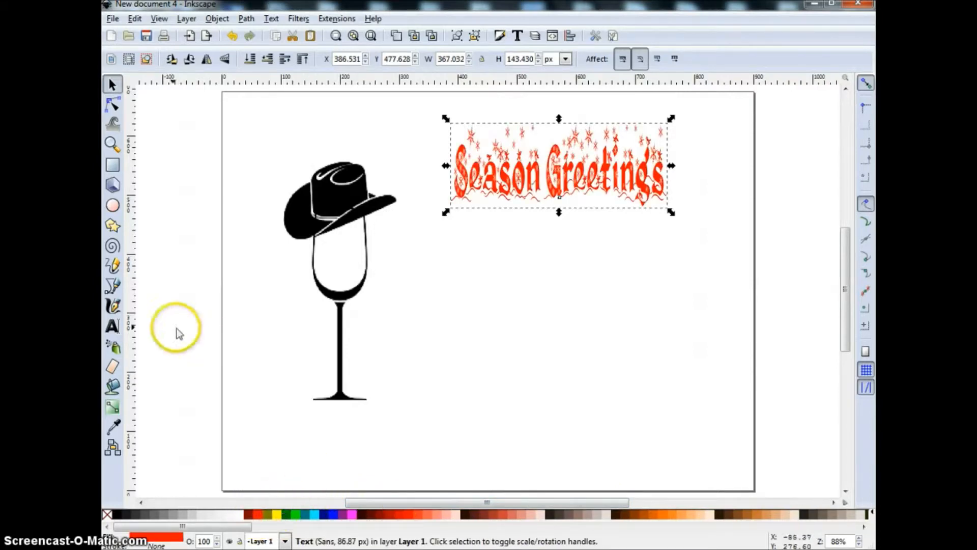
pyautogui.click(114, 326)
pyautogui.click(547, 243)
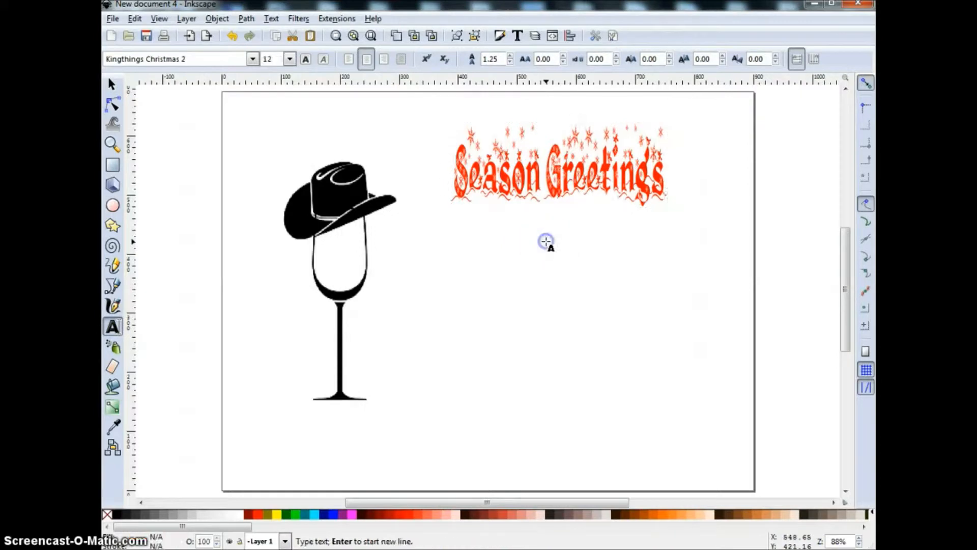
# Type 'from' below the heading and set its font to Verdana
pyautogui.click(527, 270)
pyautogui.write('Se')
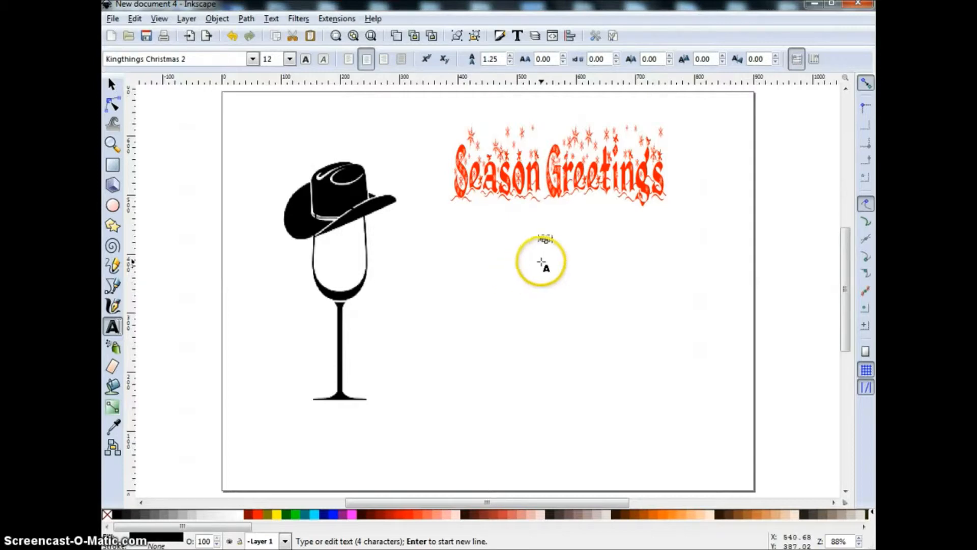
pyautogui.click(253, 60)
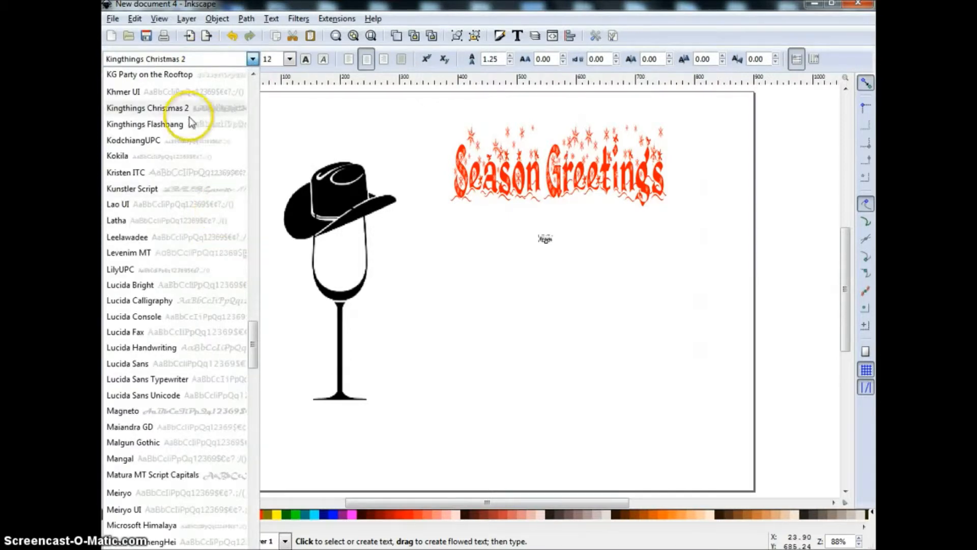
pyautogui.click(253, 60)
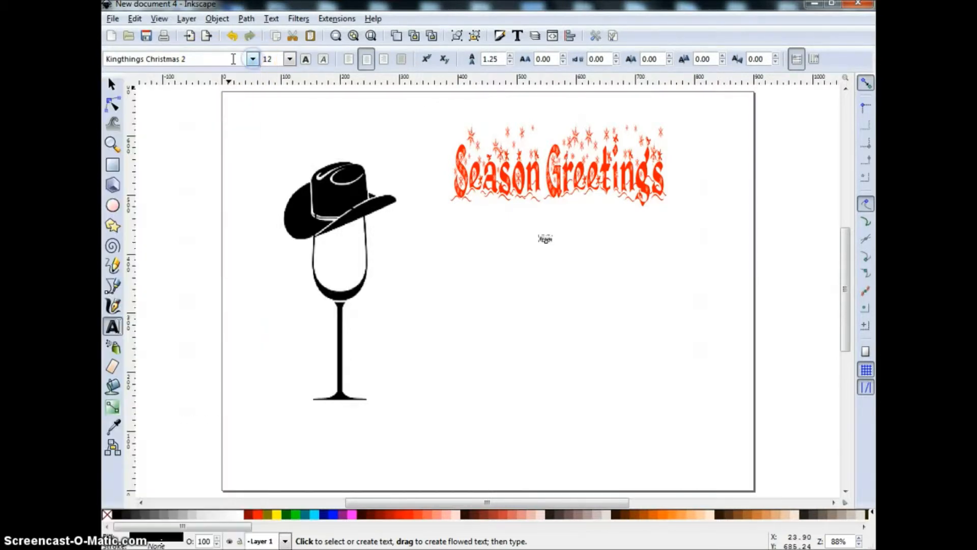
pyautogui.tripleClick(225, 59)
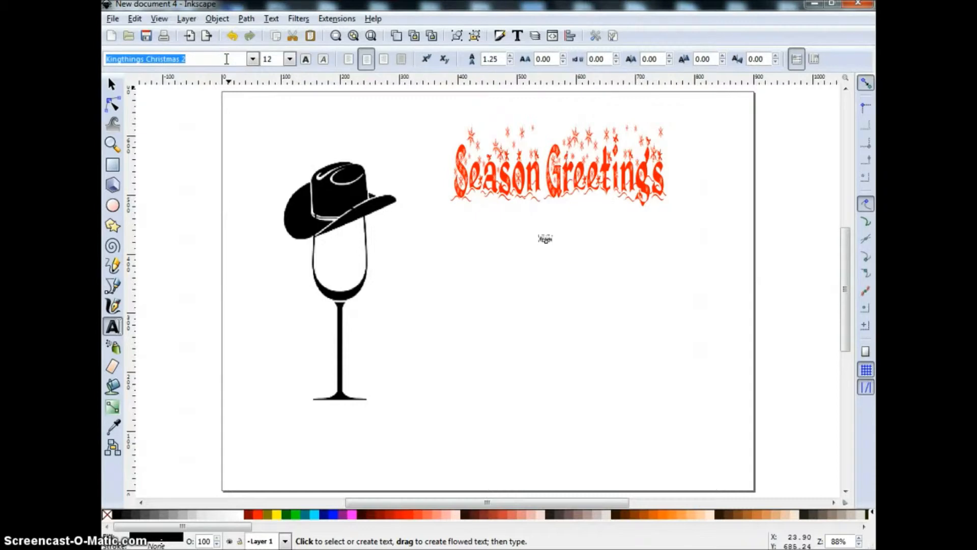
pyautogui.write('v')
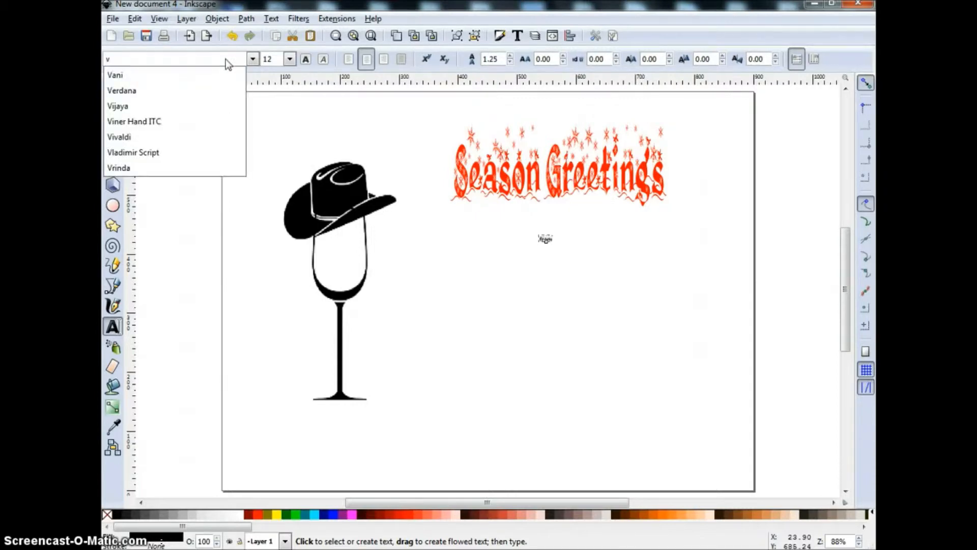
pyautogui.click(134, 91)
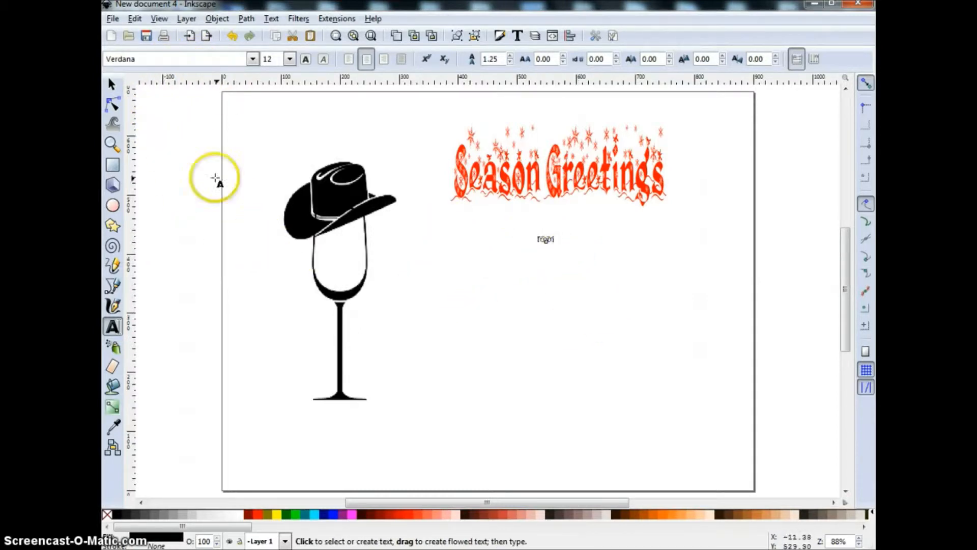
# Enlarge 'from', duplicate it, and move the copy just below the original
pyautogui.click(112, 84)
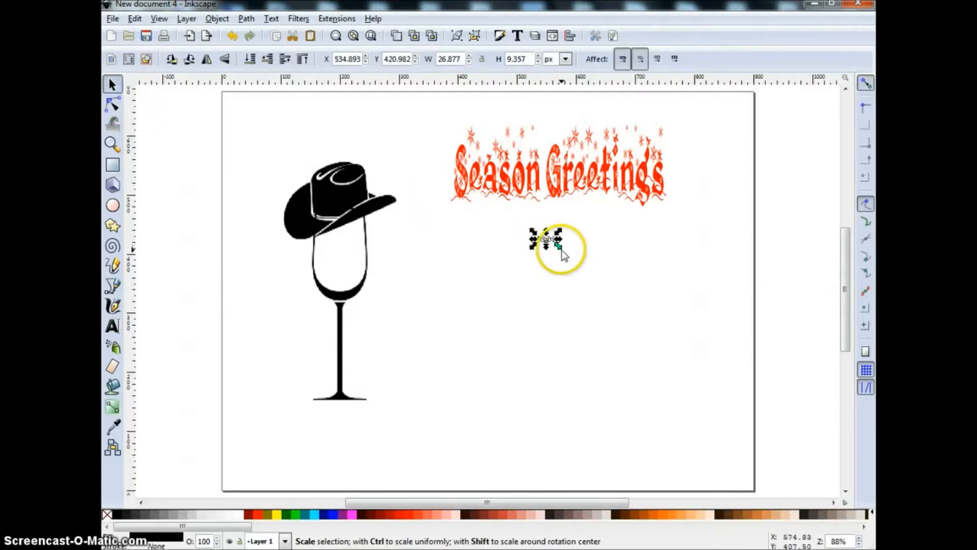
pyautogui.moveTo(558, 247); pyautogui.dragTo(600, 245)
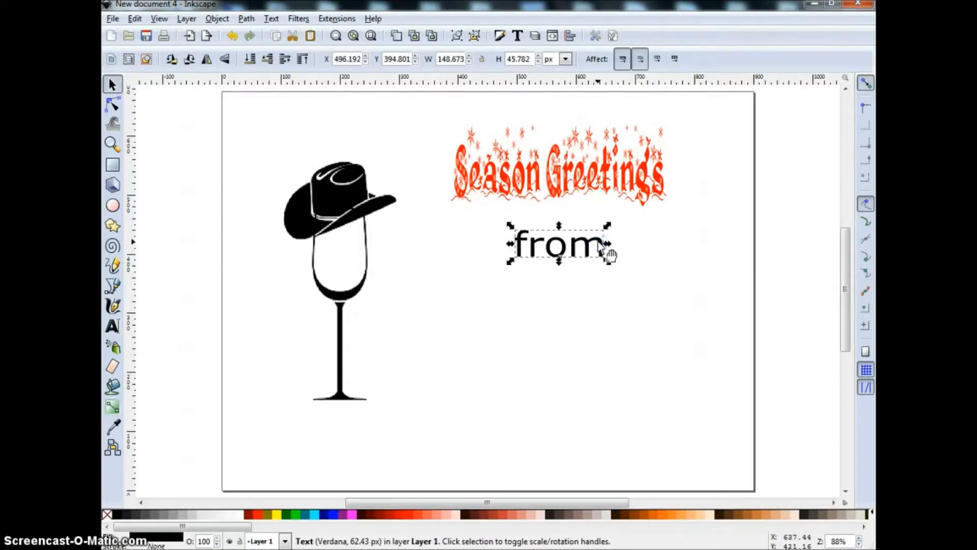
pyautogui.click(593, 243)
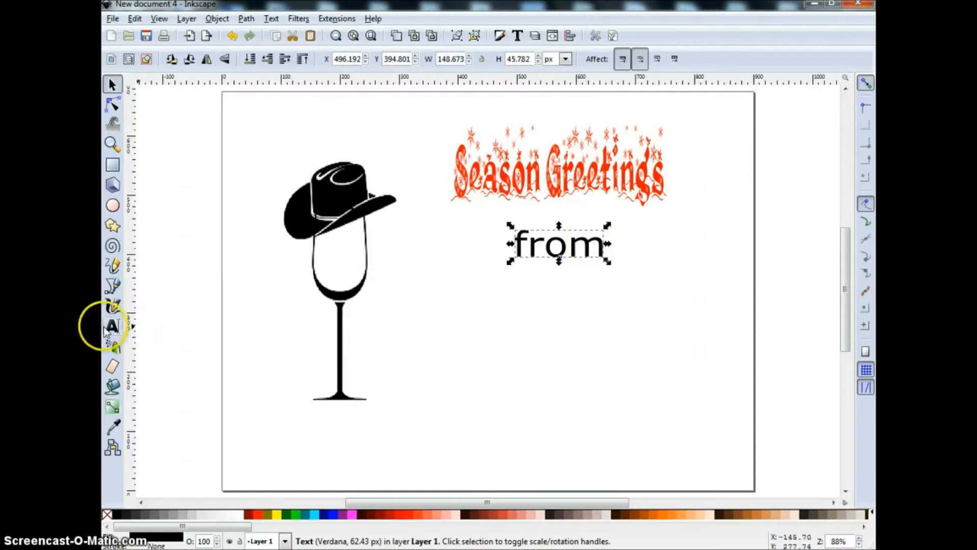
pyautogui.rightClick(566, 247)
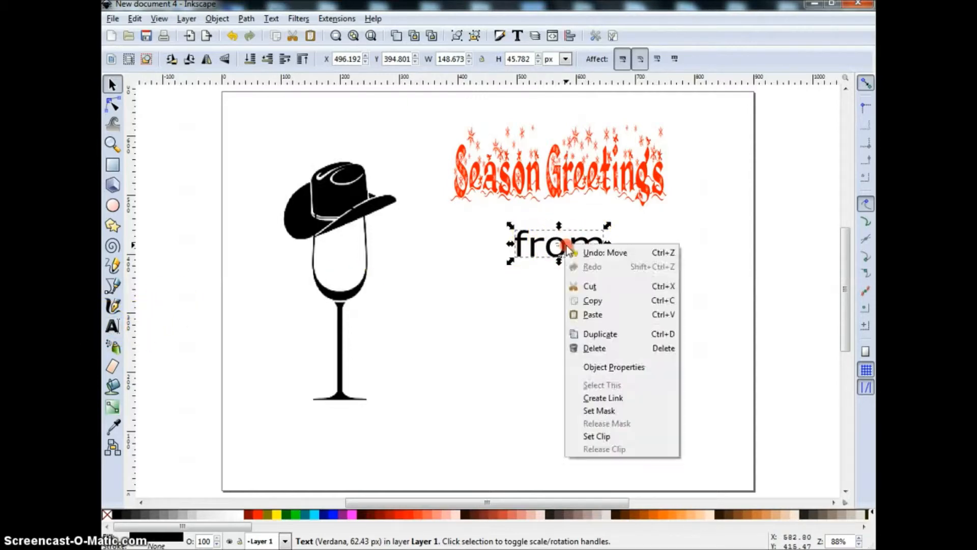
pyautogui.click(597, 336)
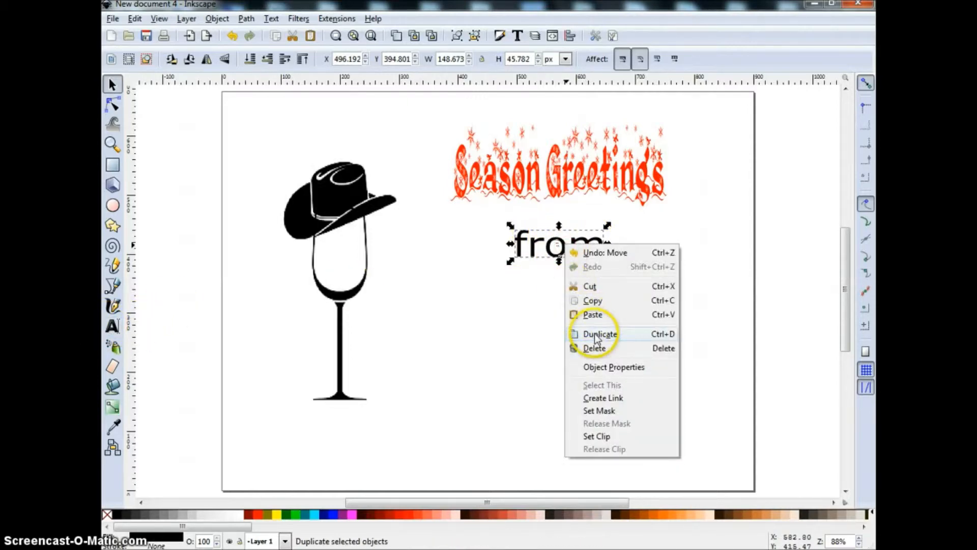
pyautogui.click(662, 340)
pyautogui.moveTo(556, 246); pyautogui.dragTo(565, 292)
# Replace the copied 'from' with the sender's name in blue Alex Brush script
pyautogui.tripleClick(572, 288)
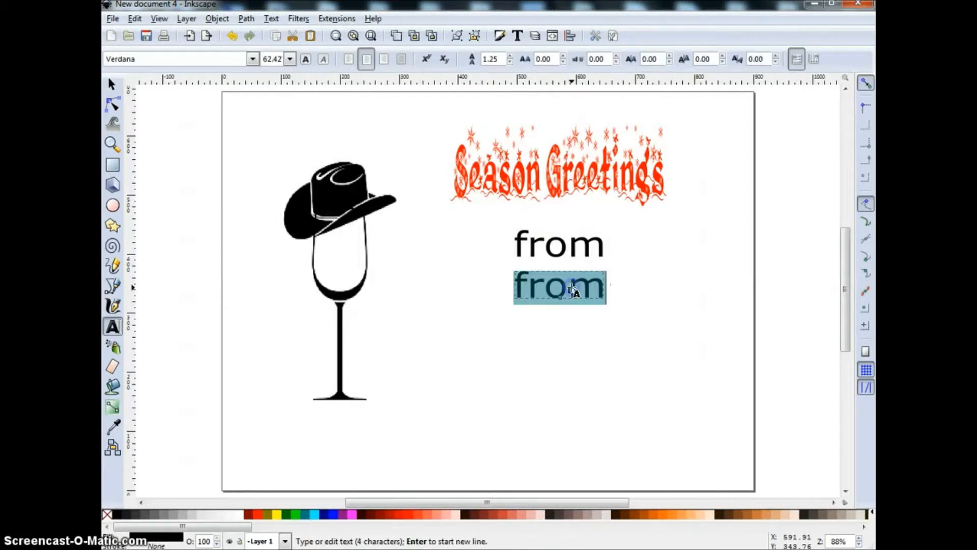
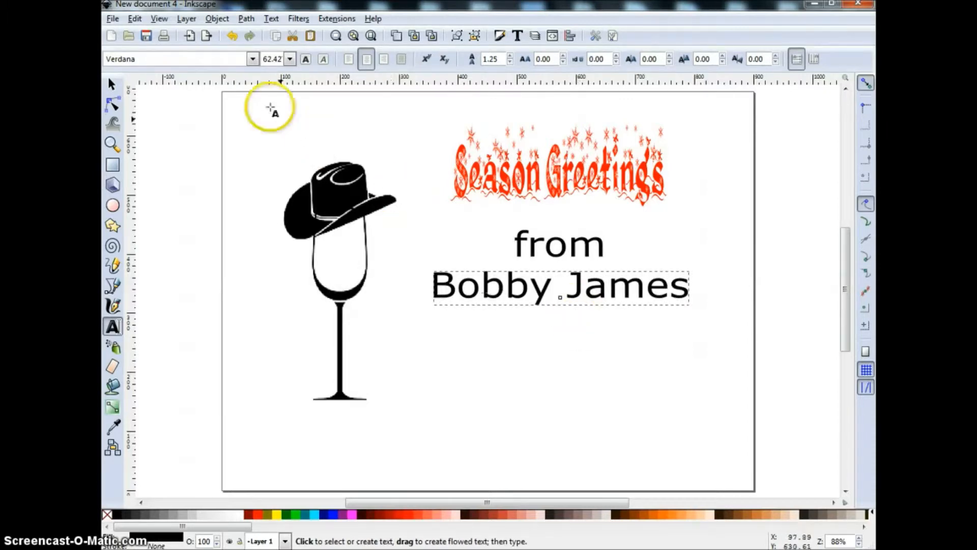
pyautogui.doubleClick(191, 58)
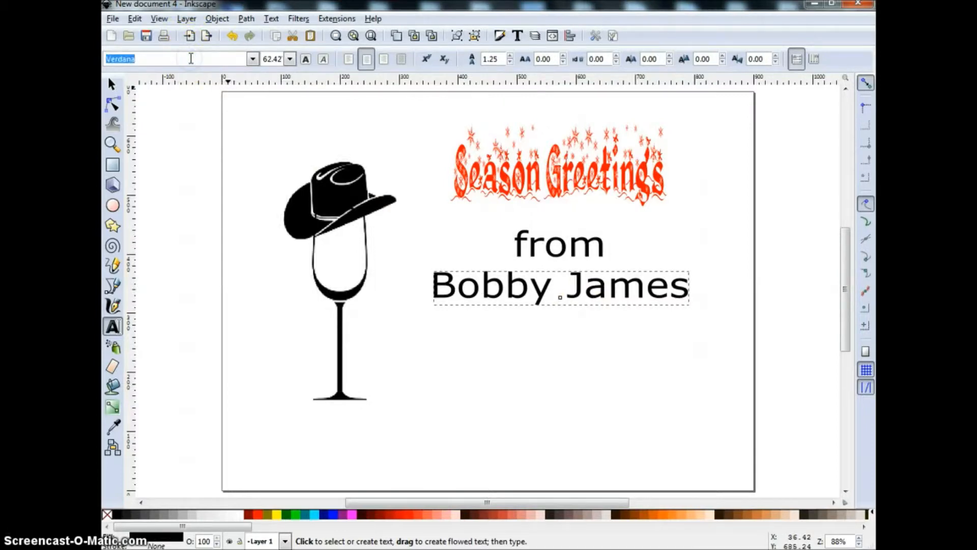
pyautogui.write('a')
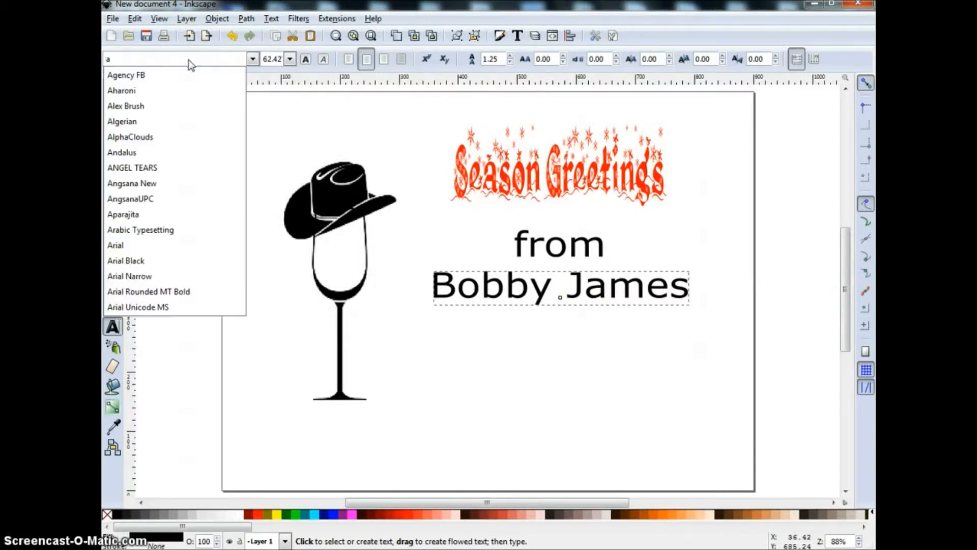
pyautogui.click(131, 106)
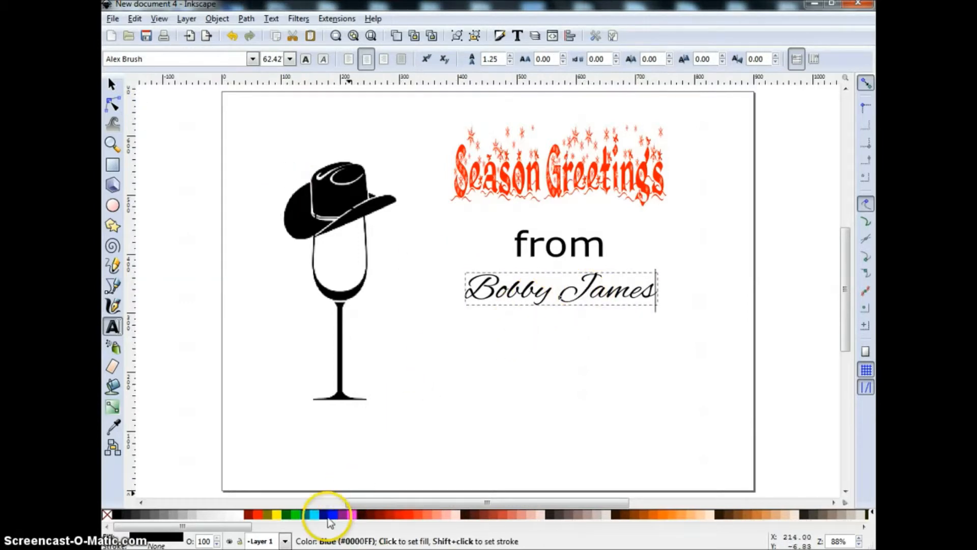
pyautogui.click(329, 515)
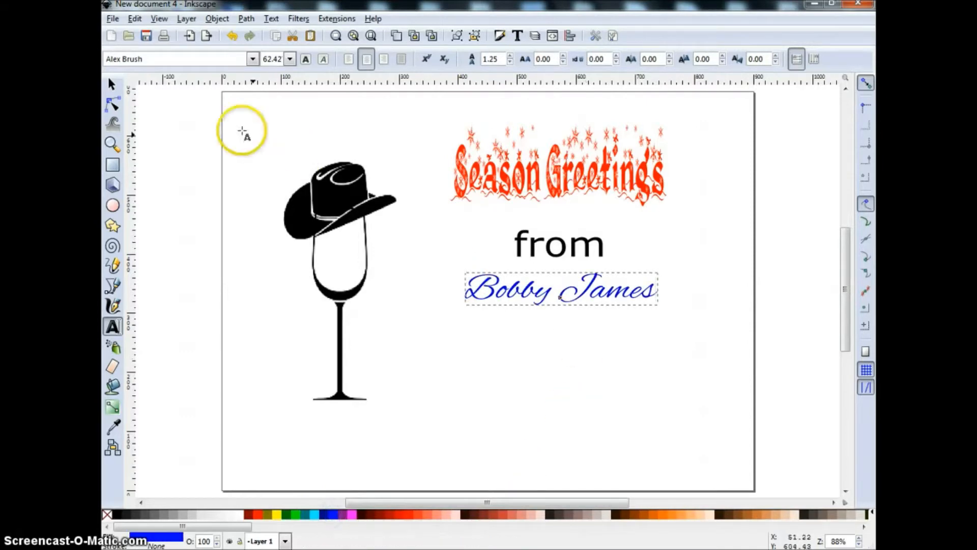
pyautogui.click(112, 84)
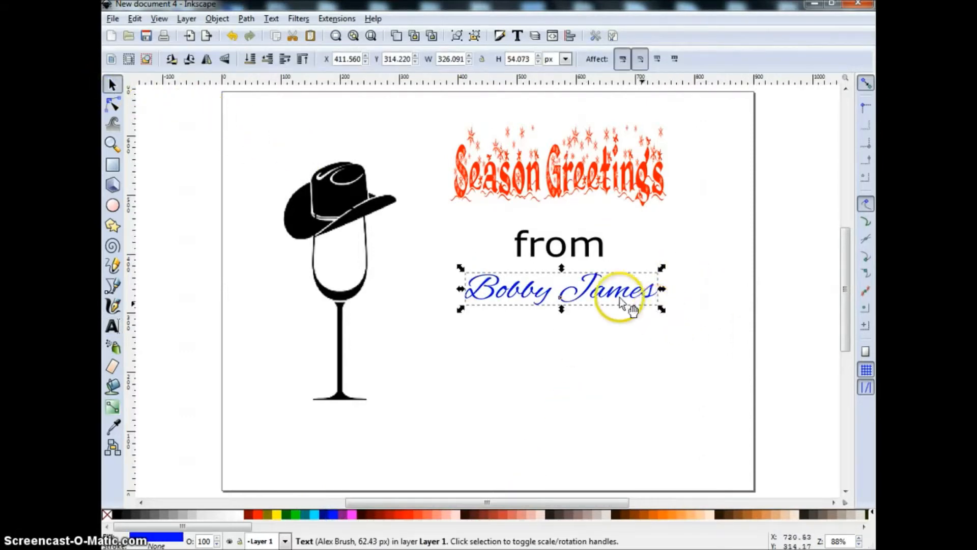
# Enlarge the blue name and recentre it below 'from'
pyautogui.moveTo(586, 300); pyautogui.dragTo(585, 309)
pyautogui.moveTo(660, 320); pyautogui.dragTo(696, 338)
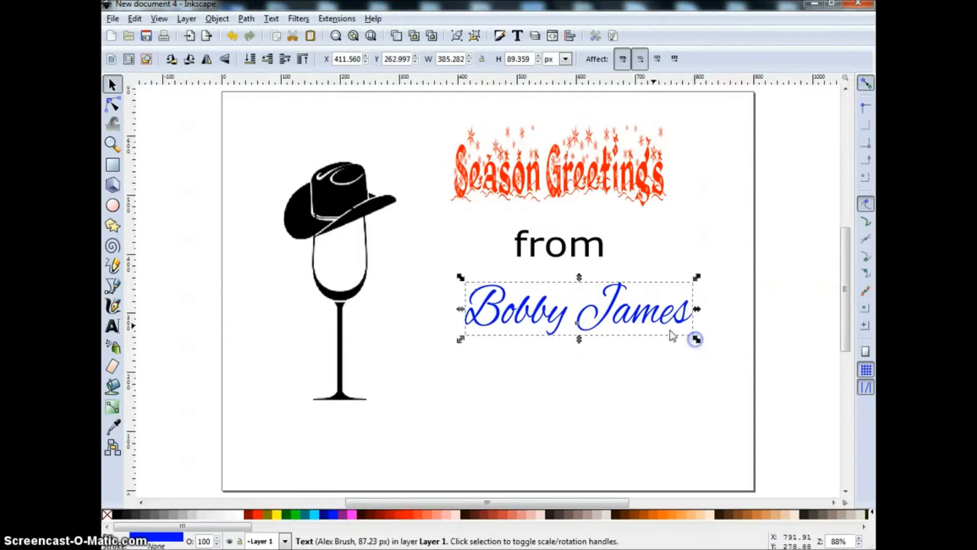
pyautogui.moveTo(610, 316); pyautogui.dragTo(592, 310)
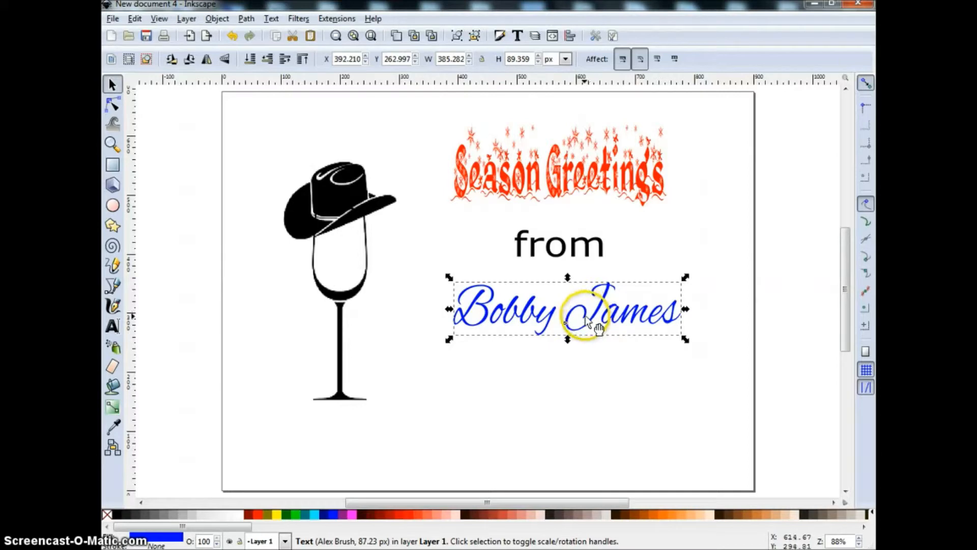
# Duplicate 'from', place the copy below the name, and retype it as 'the'
pyautogui.click(552, 244)
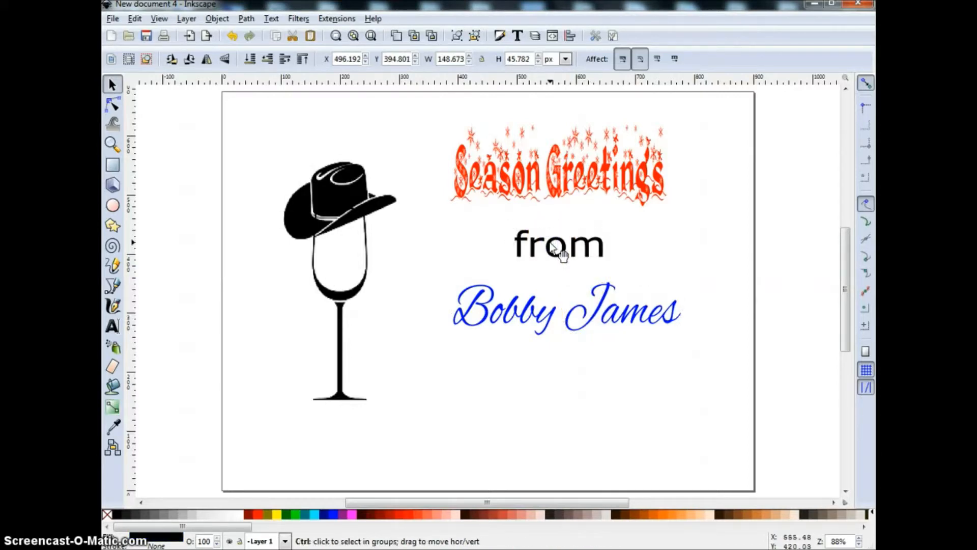
pyautogui.hotkey('ctrl', 'd')
pyautogui.moveTo(553, 244); pyautogui.dragTo(558, 364)
pyautogui.doubleClick(555, 363)
pyautogui.doubleClick(555, 362)
pyautogui.doubleClick(555, 361)
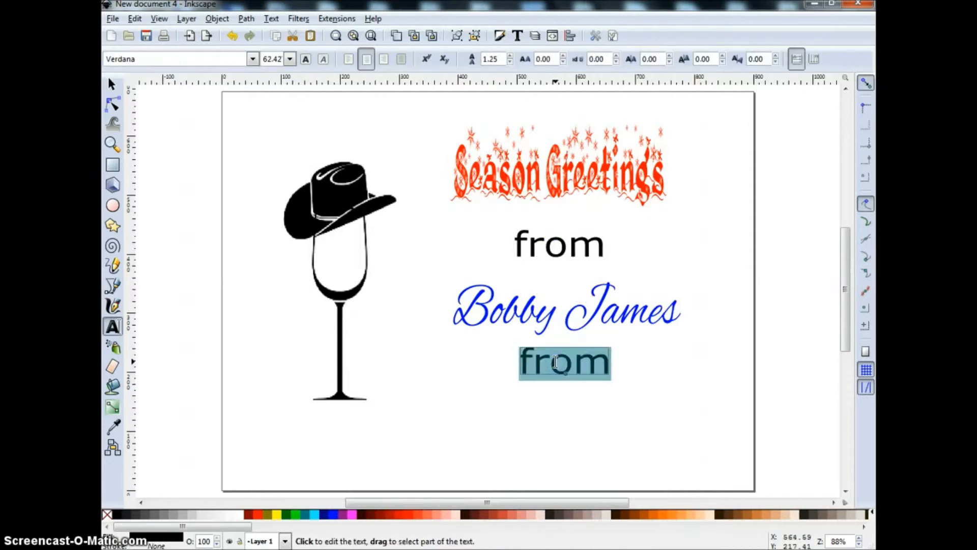
pyautogui.write('the')
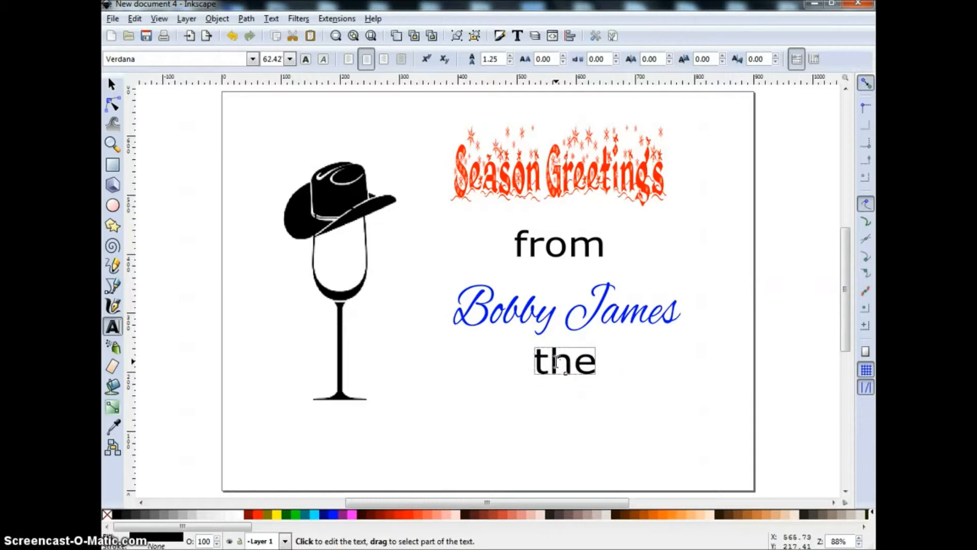
pyautogui.click(111, 87)
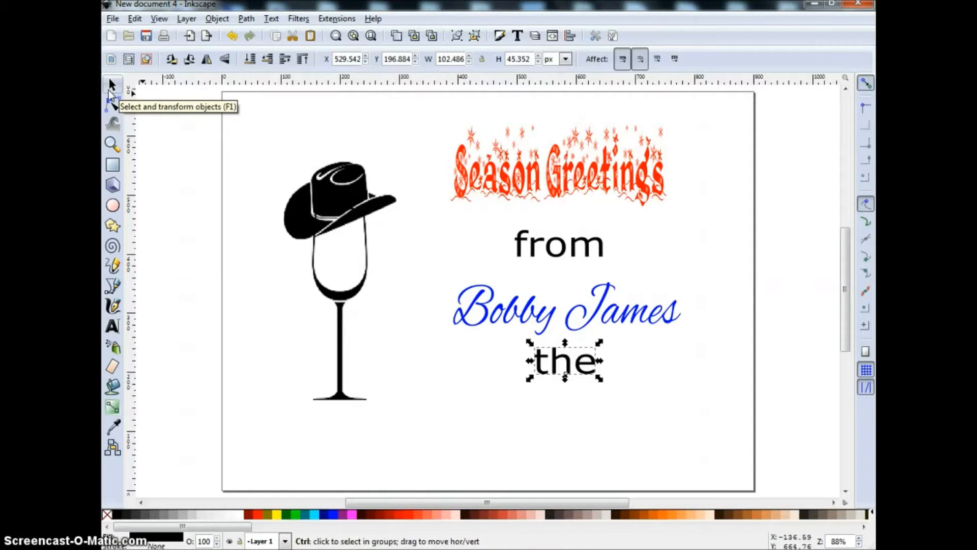
# Import and embed '01A-Redneck Wino with stars clr.png'
pyautogui.hotkey('ctrl', 'i')
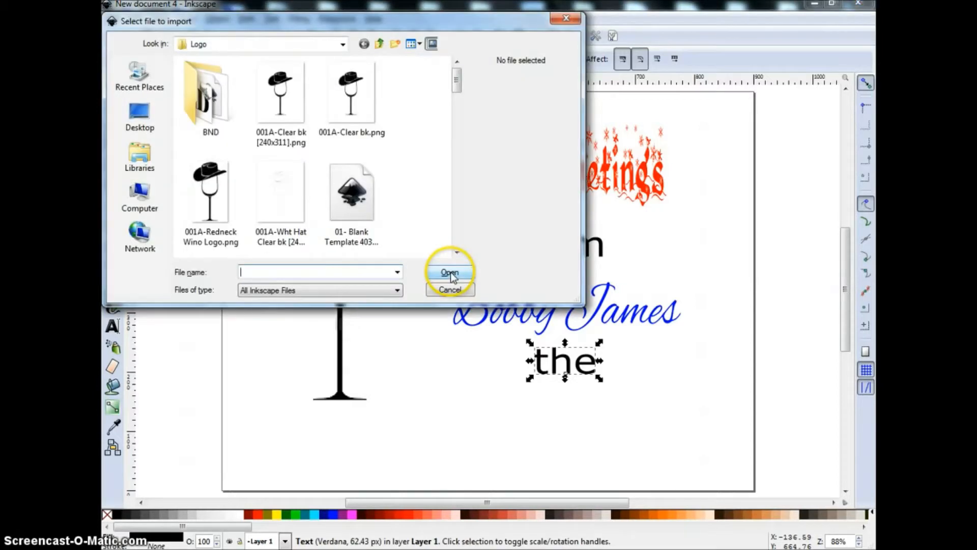
pyautogui.click(456, 204)
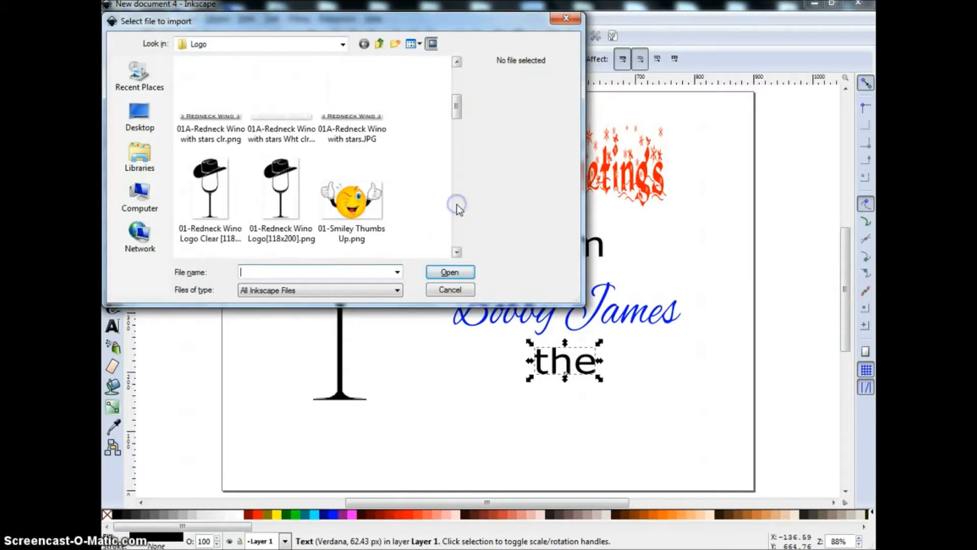
pyautogui.click(225, 121)
pyautogui.doubleClick(226, 122)
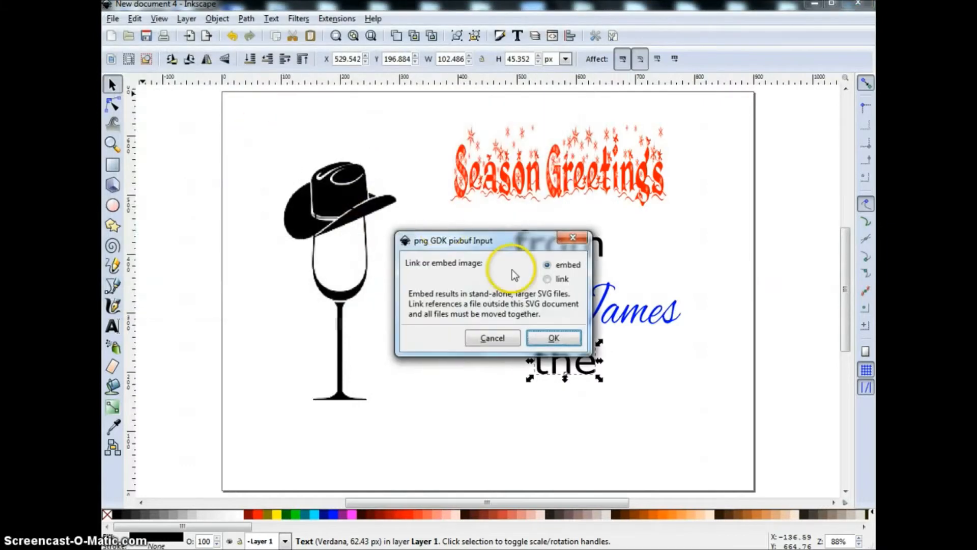
pyautogui.click(560, 339)
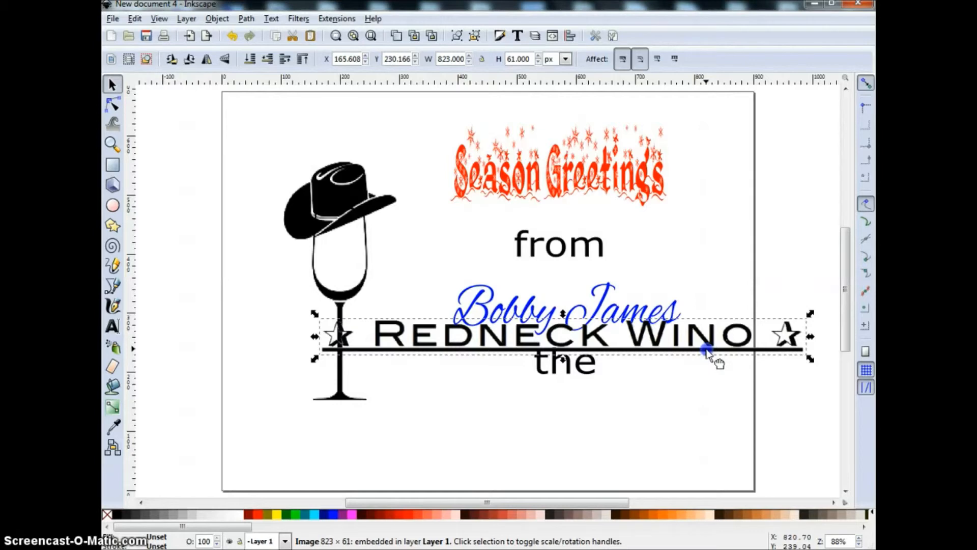
# Drag the Redneck Wino banner to the bottom of the page, checking the Sample.svg reference
pyautogui.moveTo(707, 351); pyautogui.dragTo(634, 452)
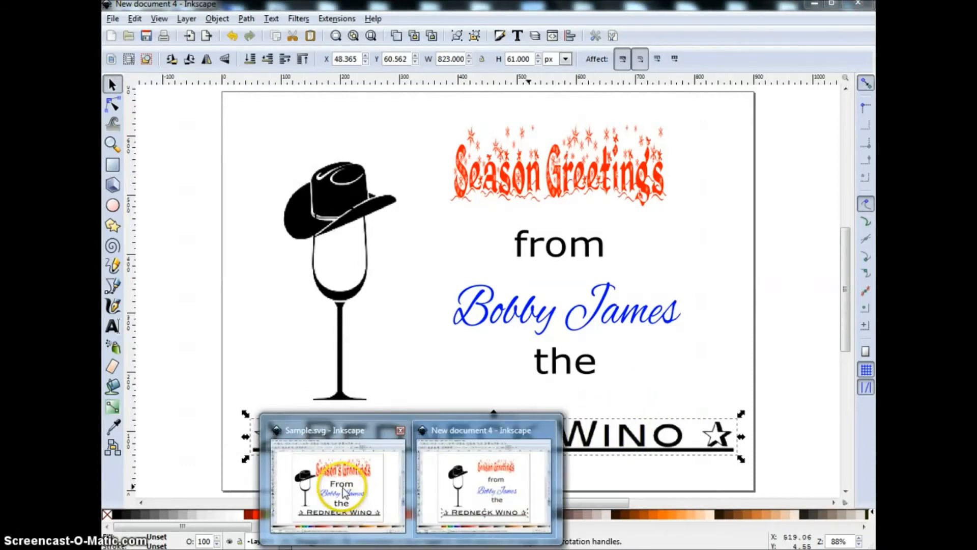
pyautogui.click(343, 487)
pyautogui.moveTo(412, 547)
pyautogui.click(471, 515)
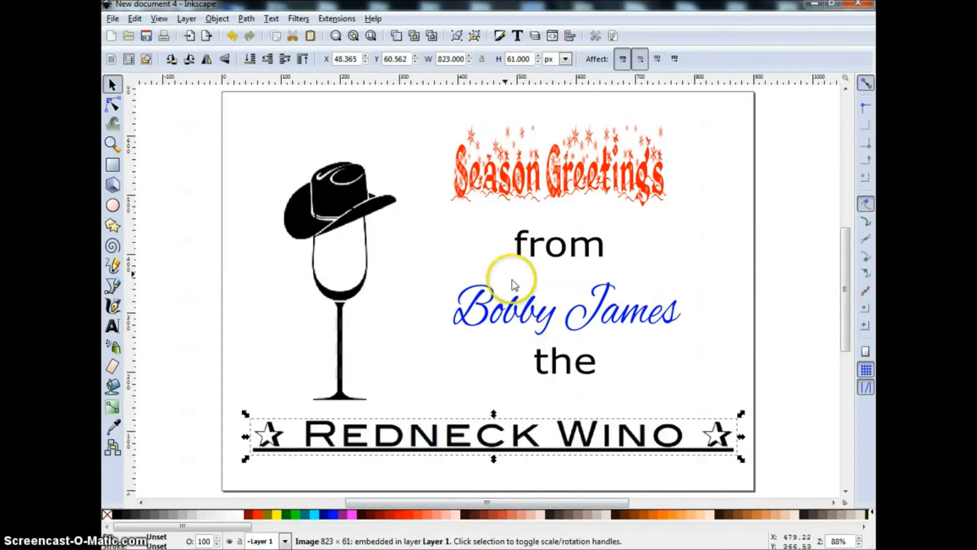
# Save the card on the Desktop as Inkscape SVG named 'sample'
pyautogui.click(113, 19)
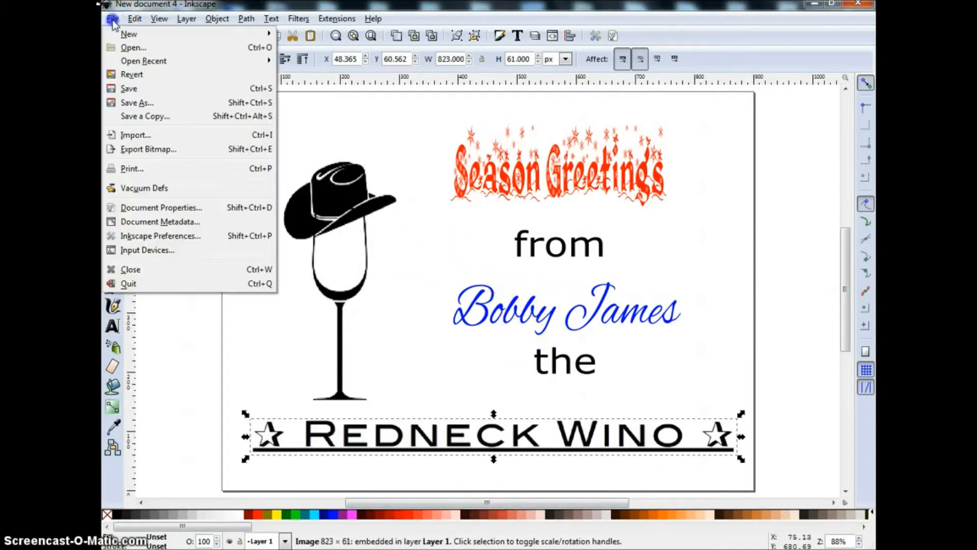
pyautogui.click(135, 103)
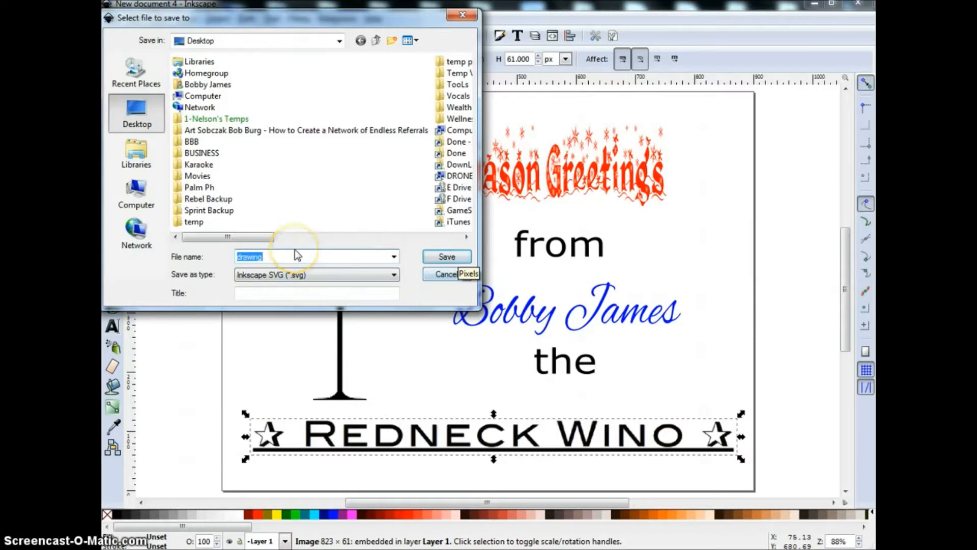
pyautogui.write('sample')
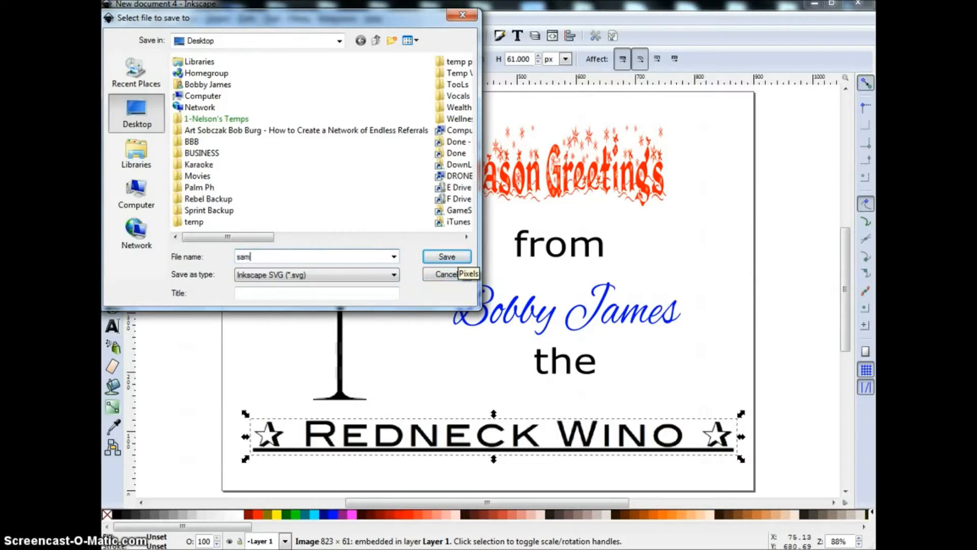
pyautogui.click(266, 277)
pyautogui.click(277, 277)
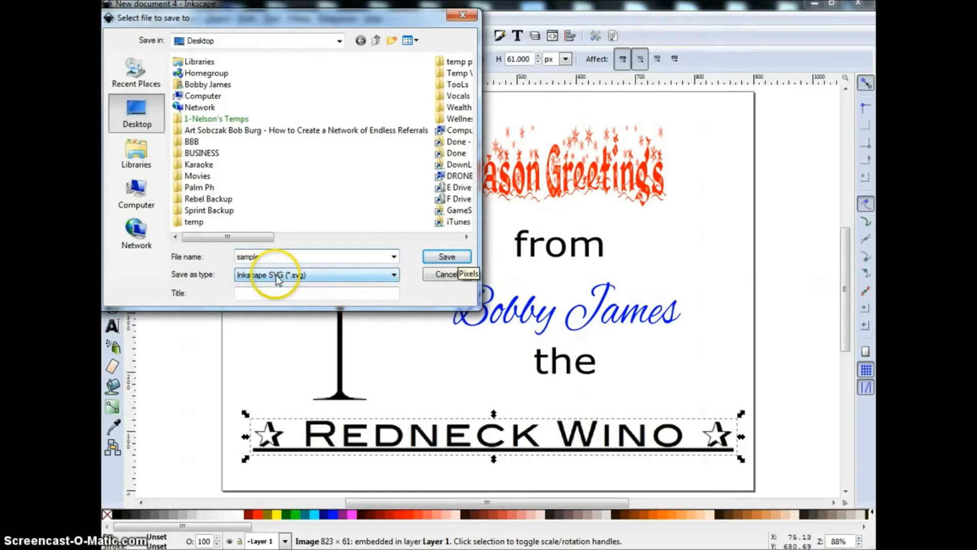
pyautogui.click(447, 257)
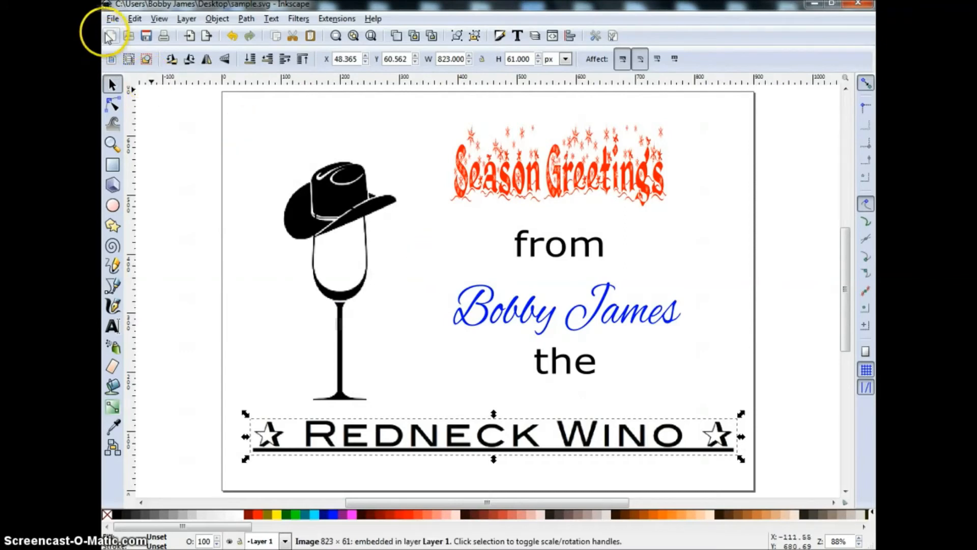
# Save a copy of the card as Cairo PNG (*.png), sample.png
pyautogui.click(113, 18)
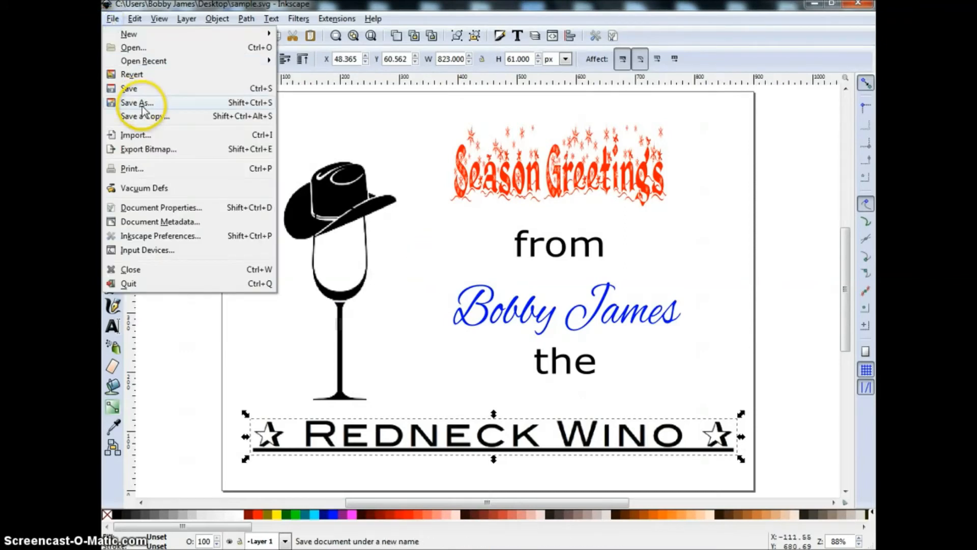
pyautogui.click(142, 106)
pyautogui.click(336, 275)
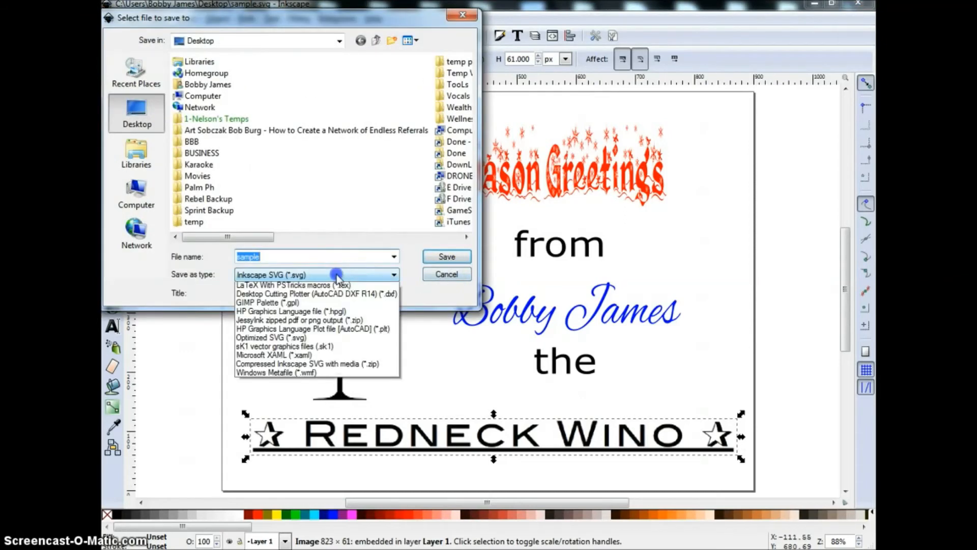
pyautogui.click(264, 331)
pyautogui.click(258, 280)
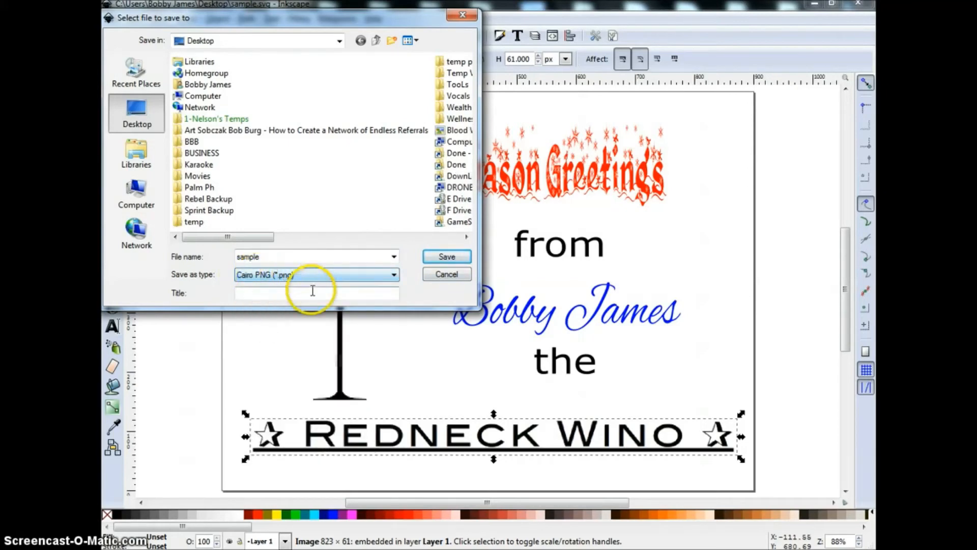
pyautogui.click(444, 260)
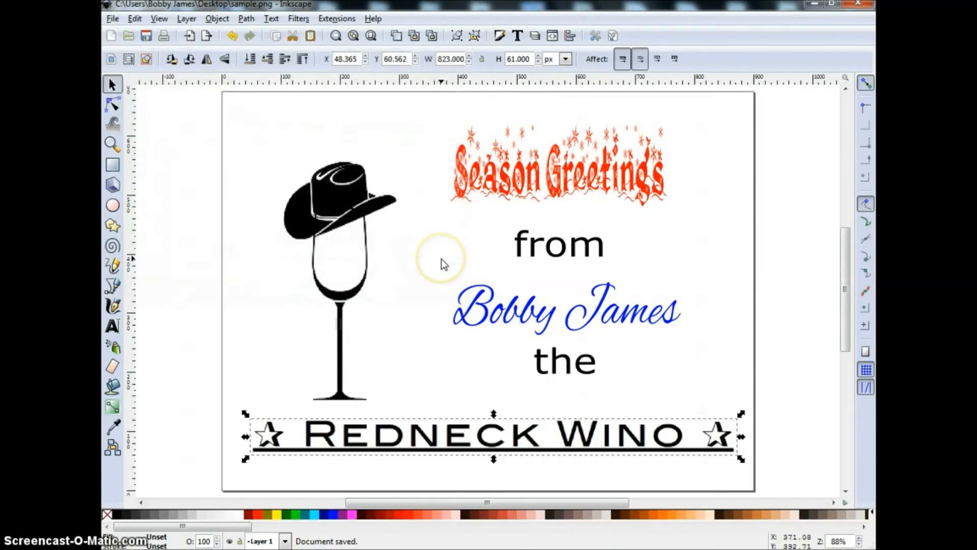